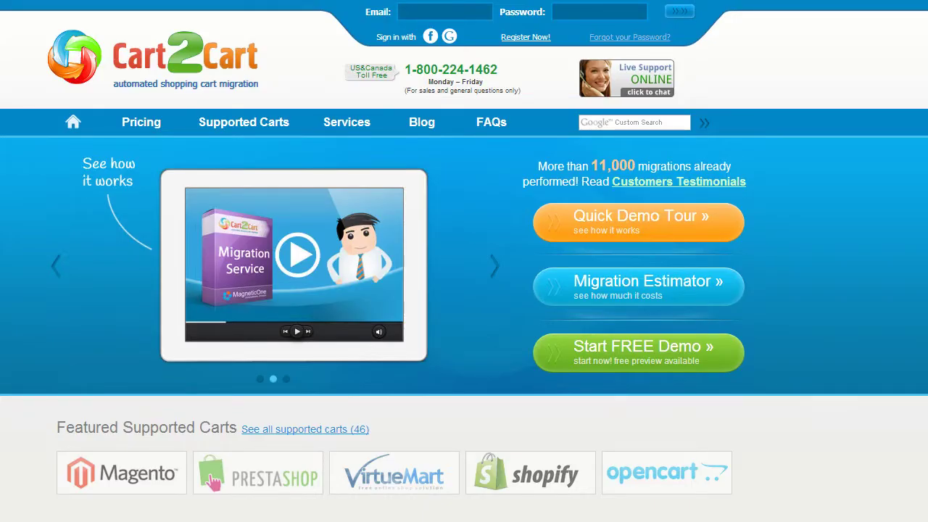
# Register a new Cart2Cart account with an e-mail, full name and password, accepting the Terms of Service
pyautogui.click(532, 39)
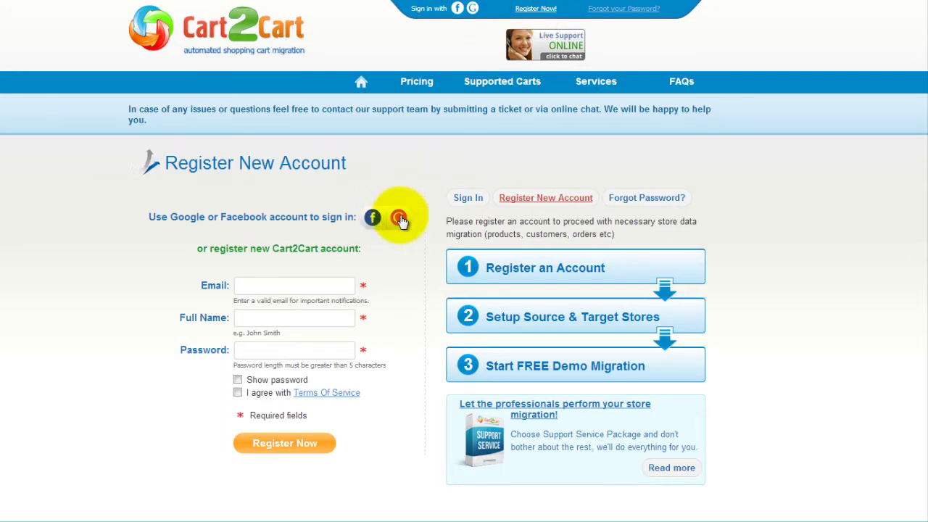
pyautogui.click(338, 284)
pyautogui.write('your@email.com')
pyautogui.press('Tab')
pyautogui.write('John Smith')
pyautogui.press('Tab')
pyautogui.write('mypassword12345')
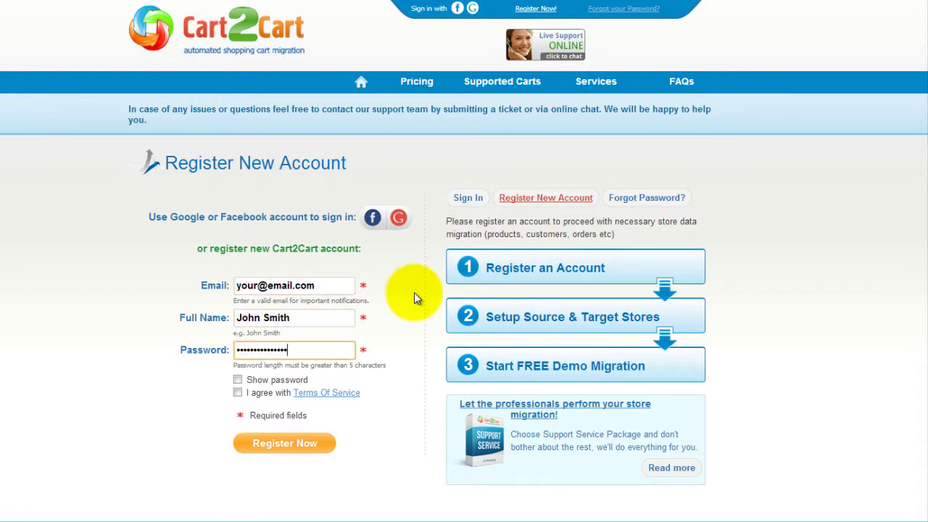
pyautogui.click(237, 393)
pyautogui.click(284, 443)
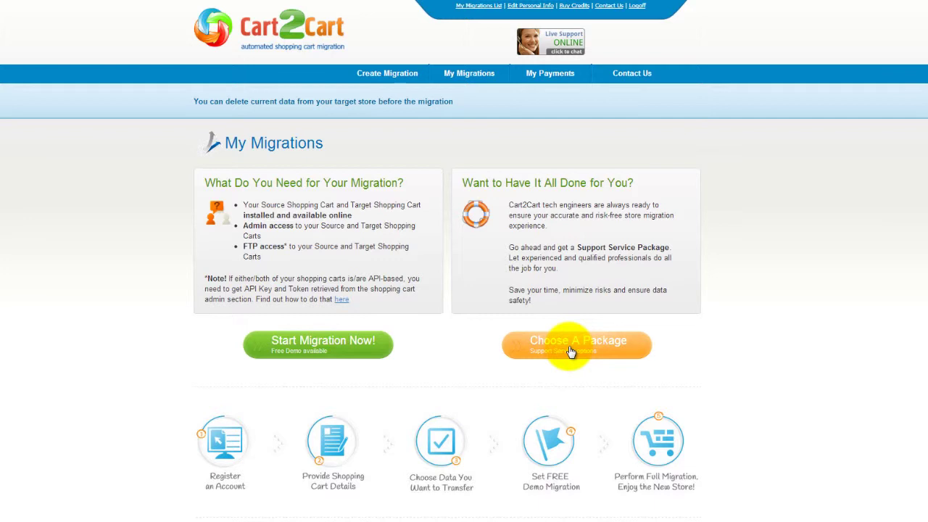
pyautogui.click(350, 354)
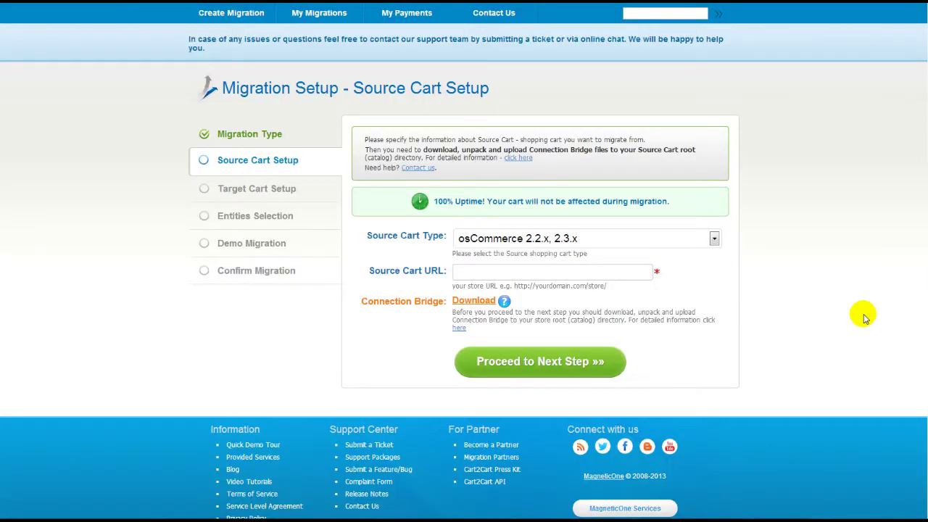
pyautogui.click(714, 238)
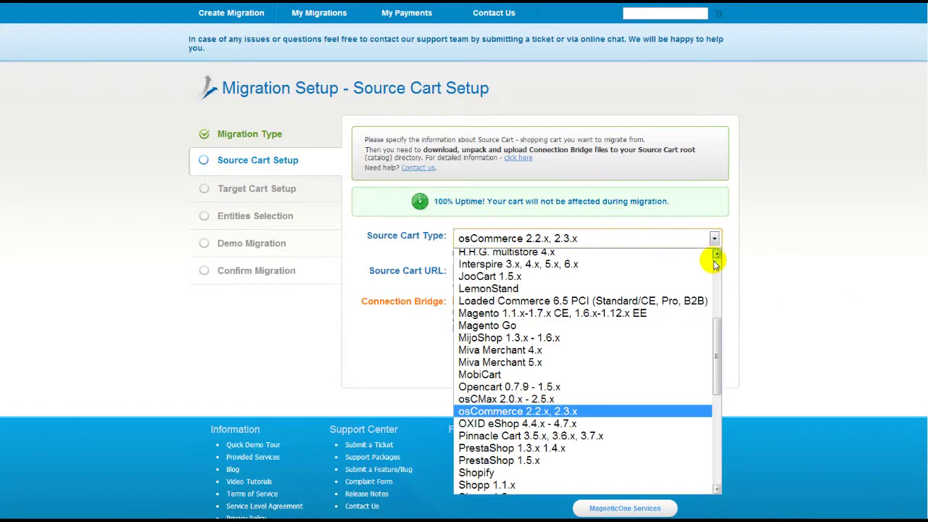
pyautogui.moveTo(718, 319); pyautogui.dragTo(726, 430)
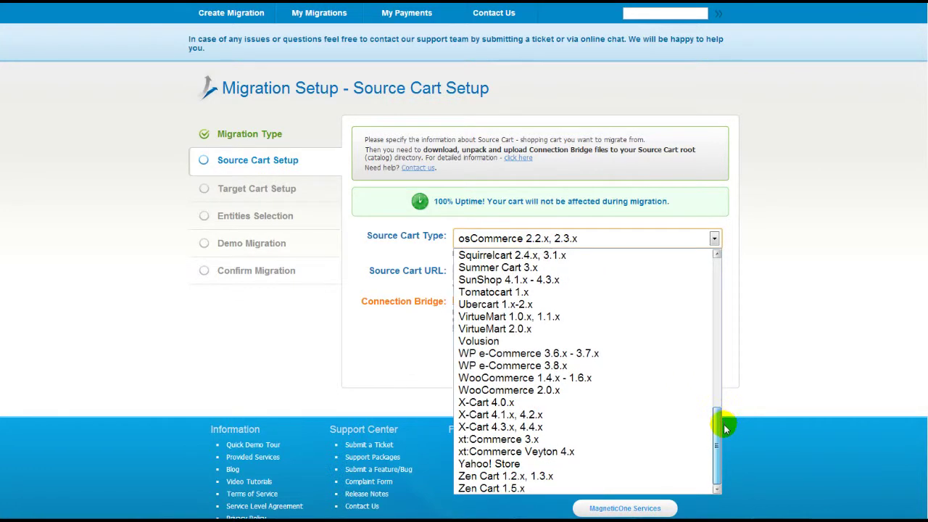
pyautogui.click(699, 438)
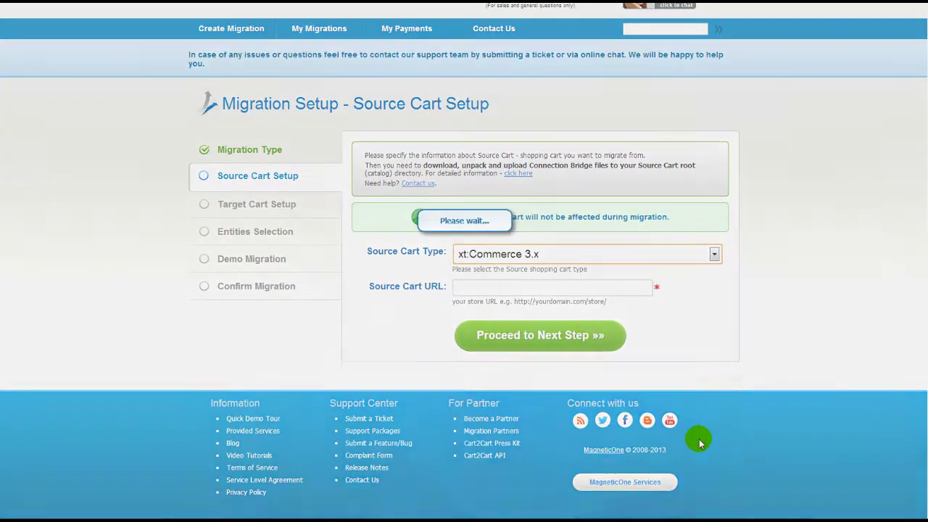
pyautogui.click(603, 290)
pyautogui.write('www.your-source-xtcommerce-store.com')
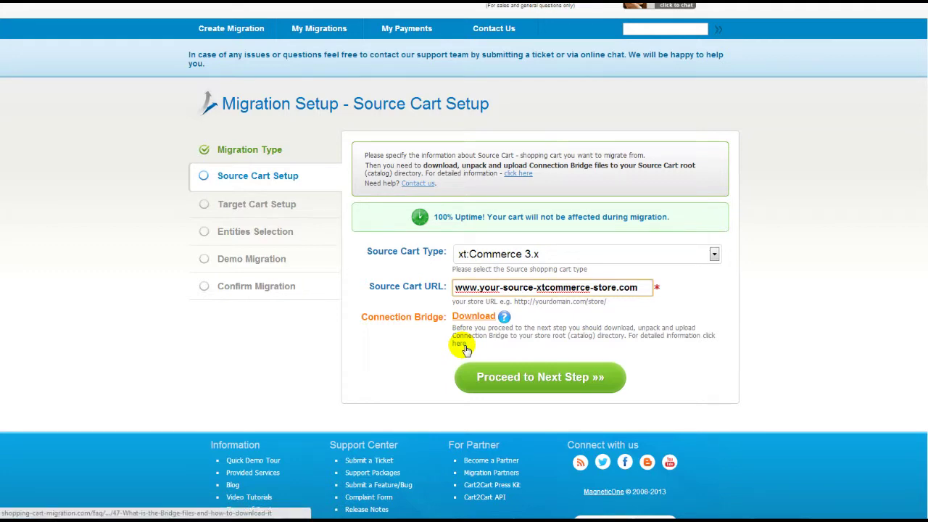
pyautogui.click(463, 346)
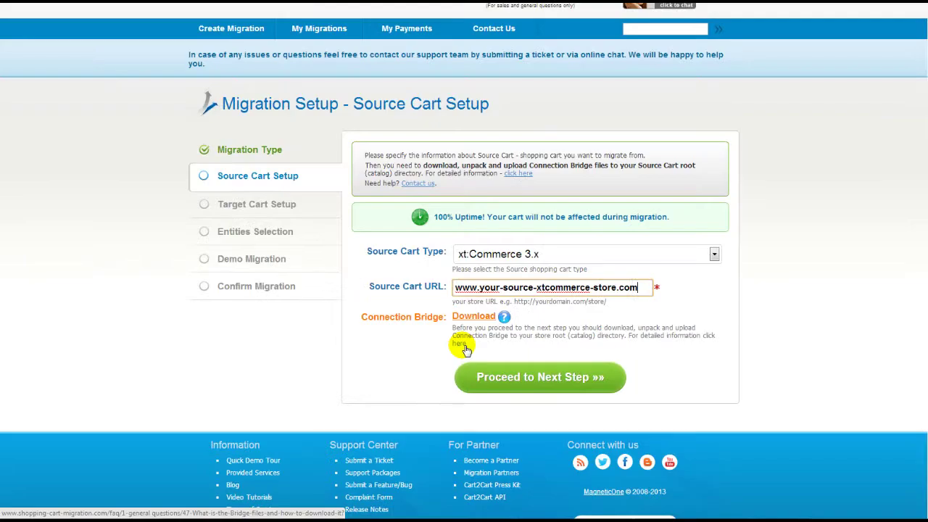
pyautogui.click(530, 378)
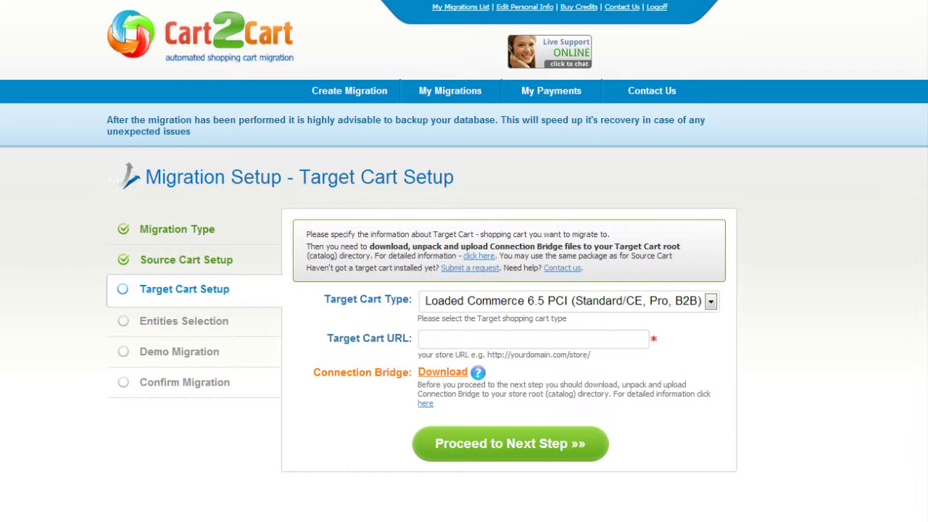
pyautogui.click(711, 301)
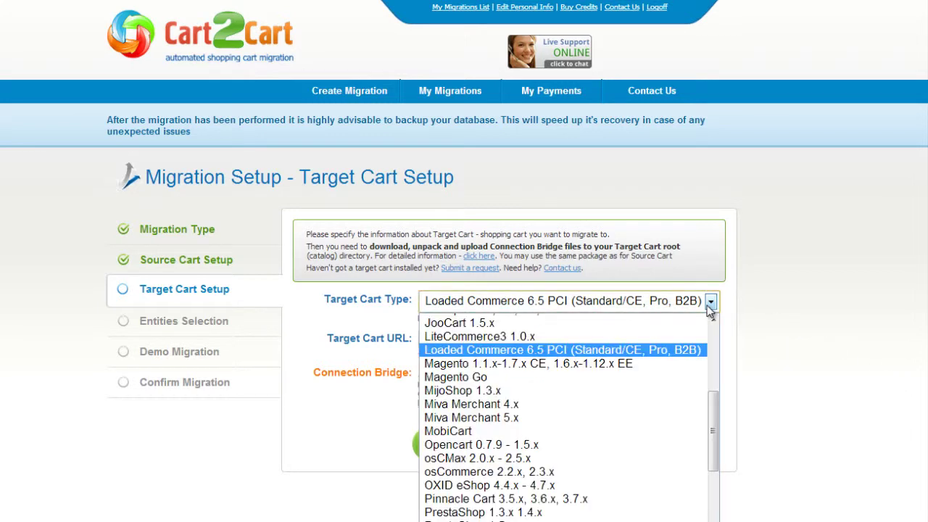
pyautogui.scroll(1, 673, 351)
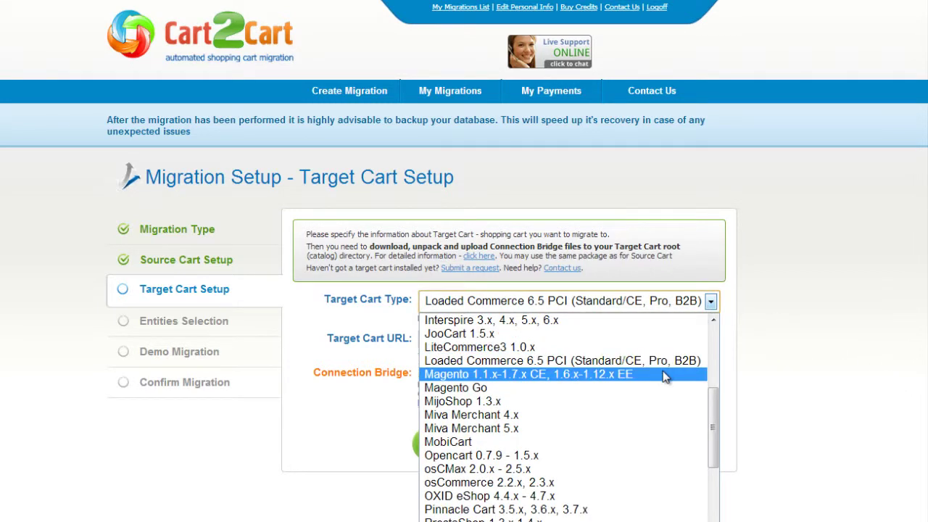
pyautogui.click(665, 375)
pyautogui.press('Tab')
pyautogui.write('www.your-target-magento-store.com')
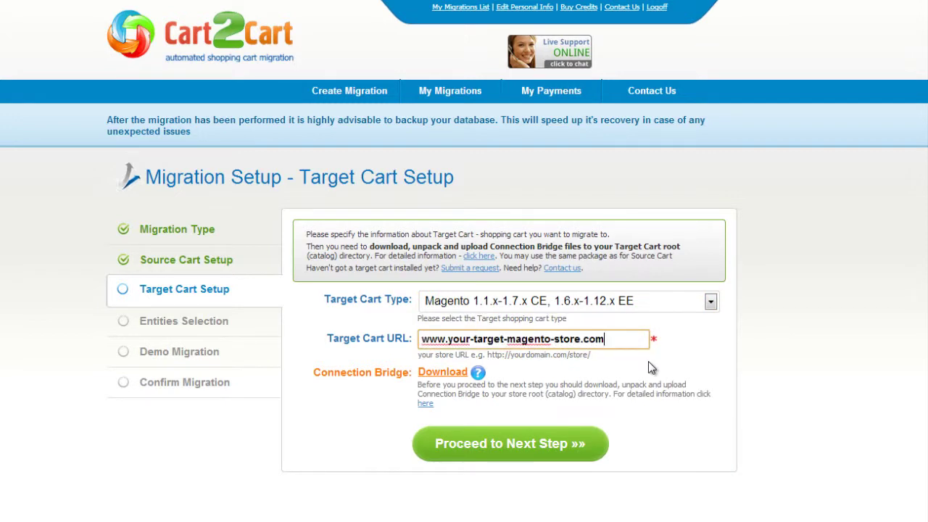
pyautogui.click(444, 373)
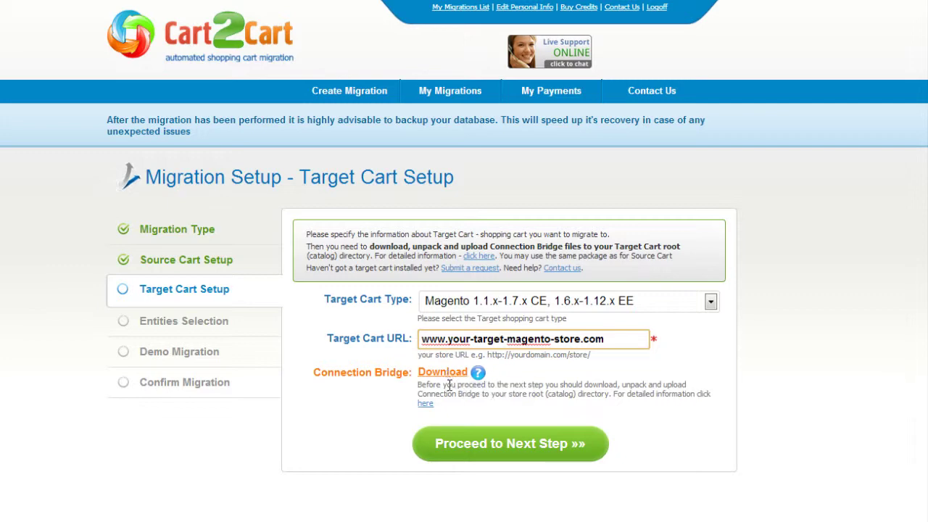
pyautogui.click(501, 443)
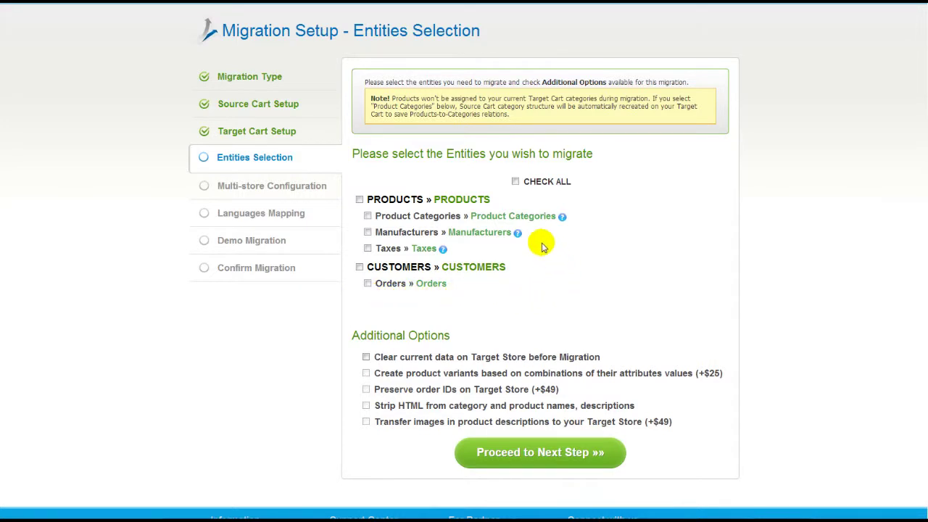
# Select all entities for migration, leaving clear-target-data and product-variant options unchecked
pyautogui.click(516, 182)
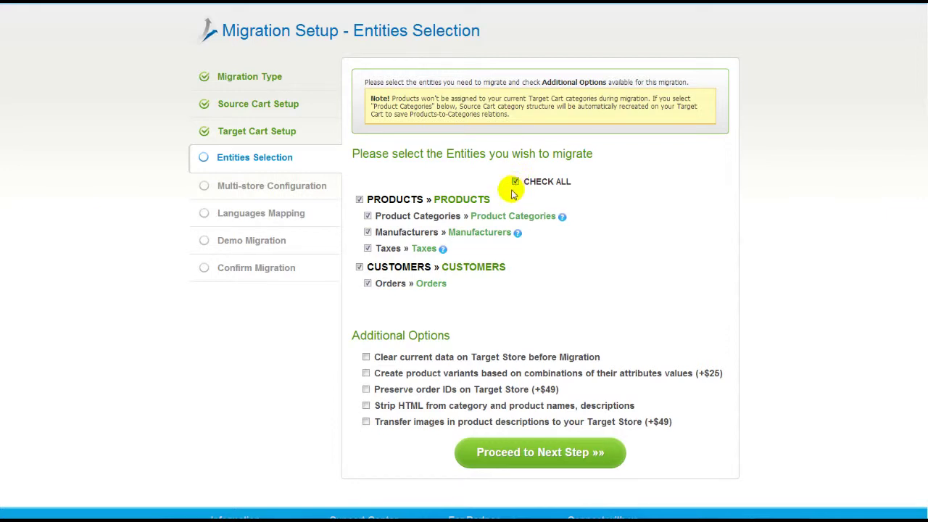
pyautogui.click(366, 357)
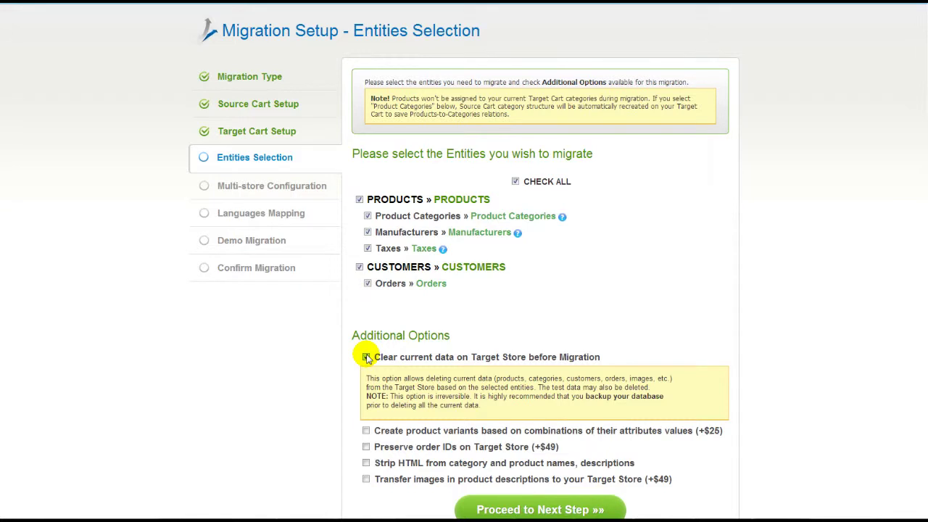
pyautogui.click(366, 357)
pyautogui.click(366, 374)
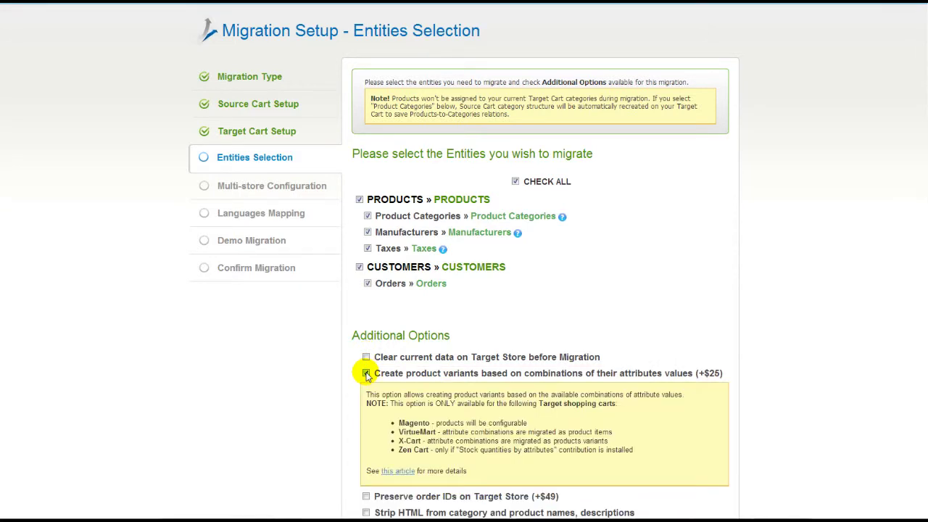
pyautogui.click(366, 374)
pyautogui.click(516, 453)
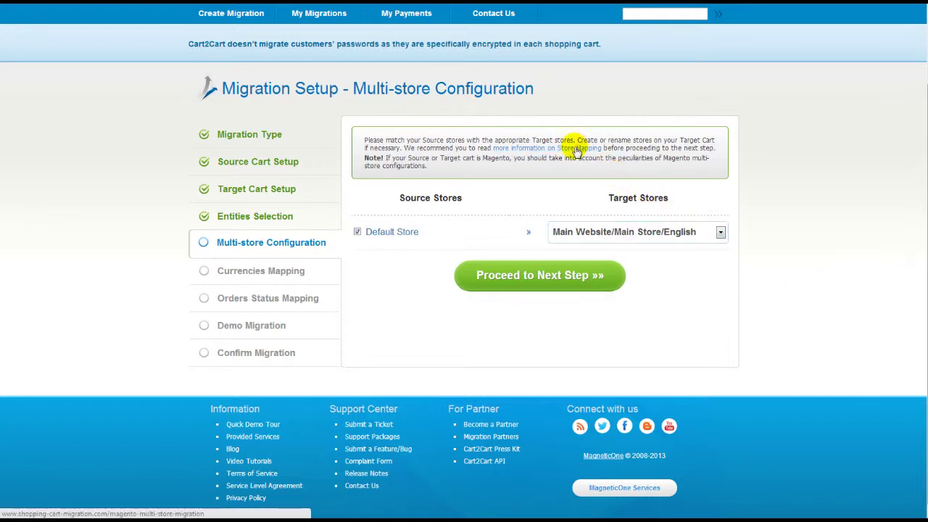
# Map the Default Store to the English target store view
pyautogui.click(689, 231)
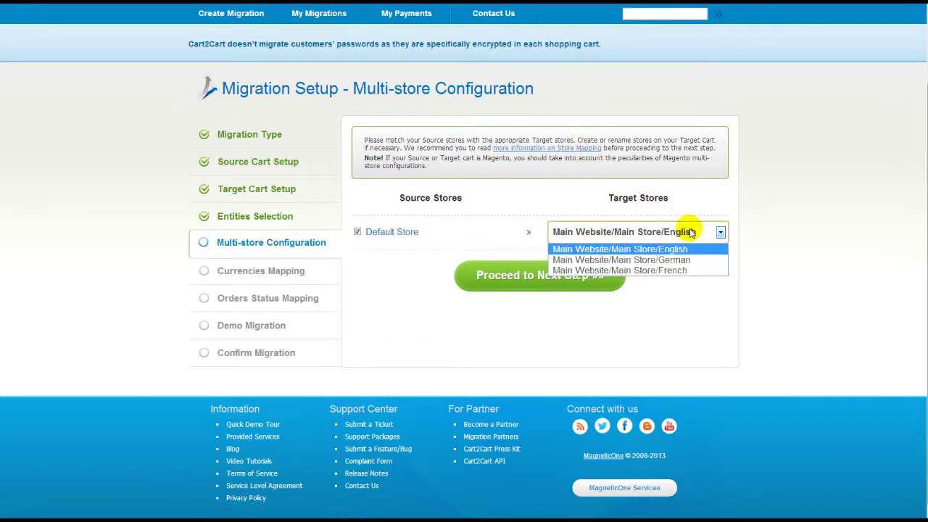
pyautogui.click(695, 249)
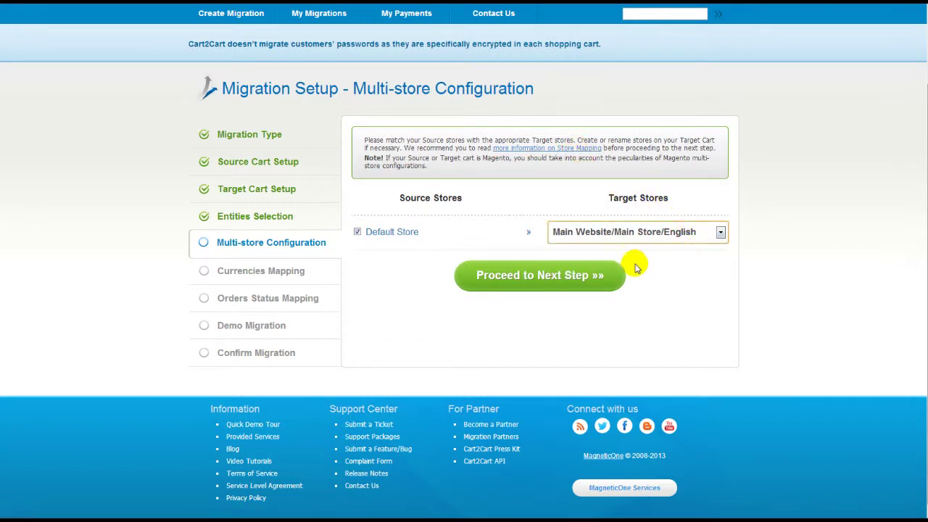
pyautogui.click(599, 278)
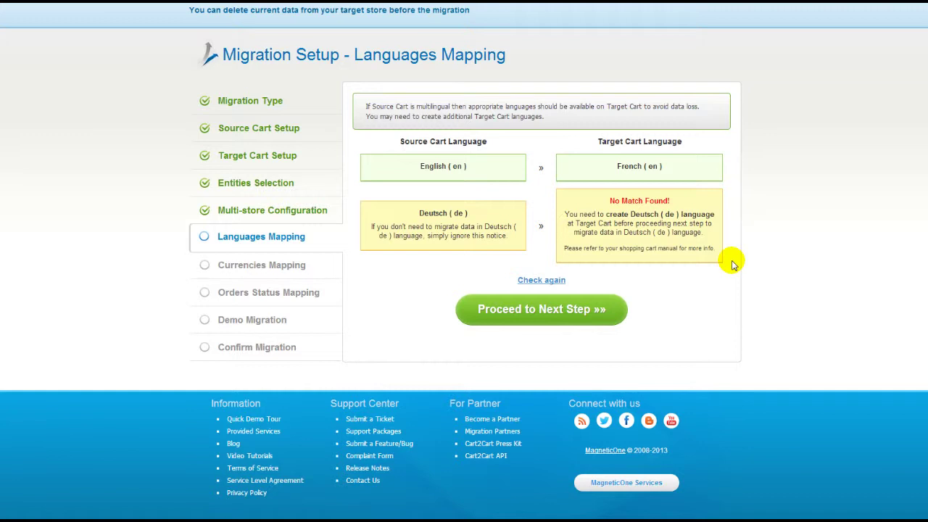
# Accept the languages mapping and keep Euro as the target currency
pyautogui.click(585, 302)
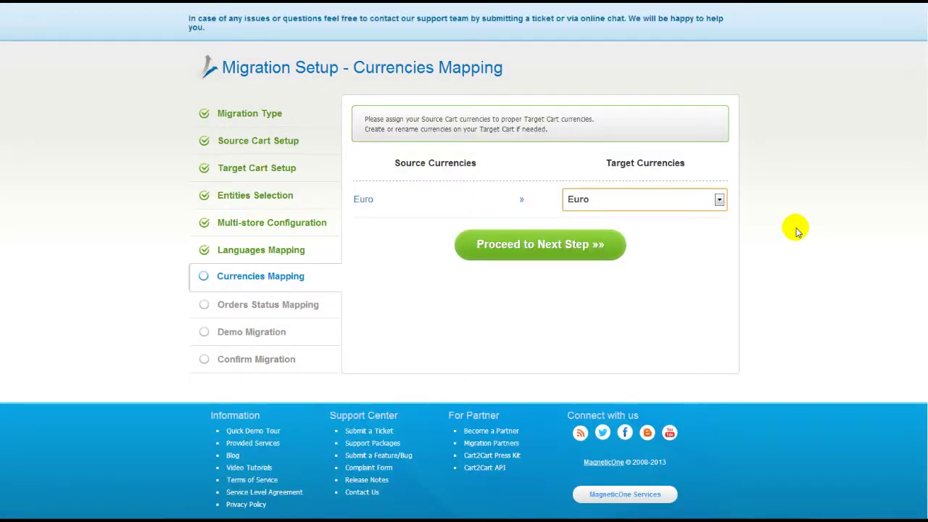
pyautogui.click(719, 201)
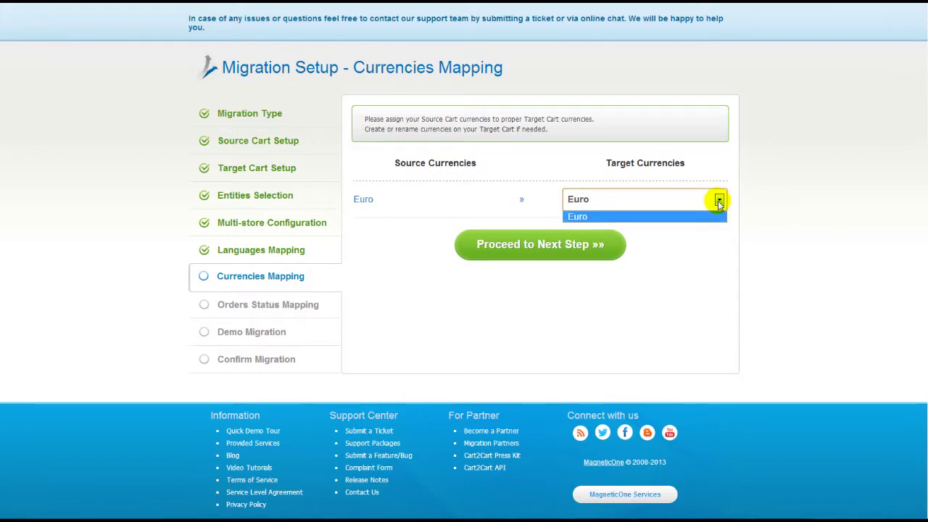
pyautogui.click(719, 201)
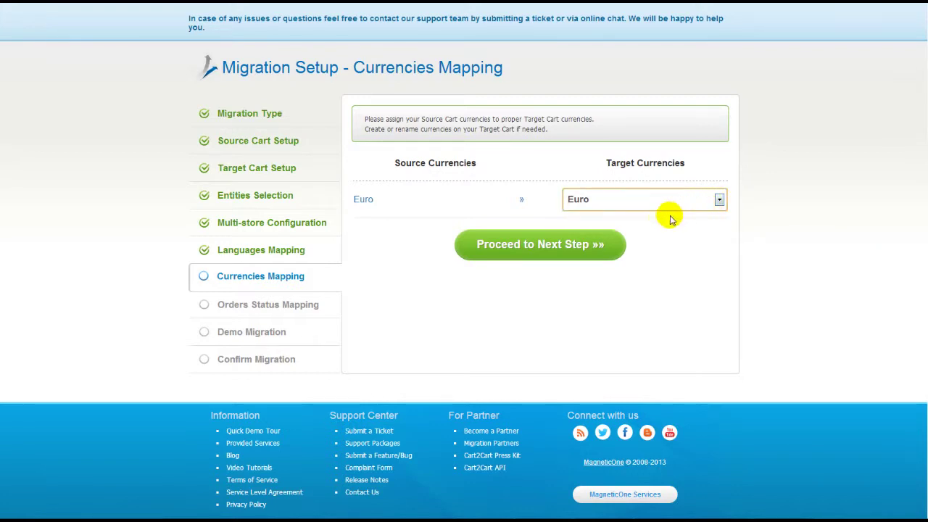
pyautogui.click(595, 245)
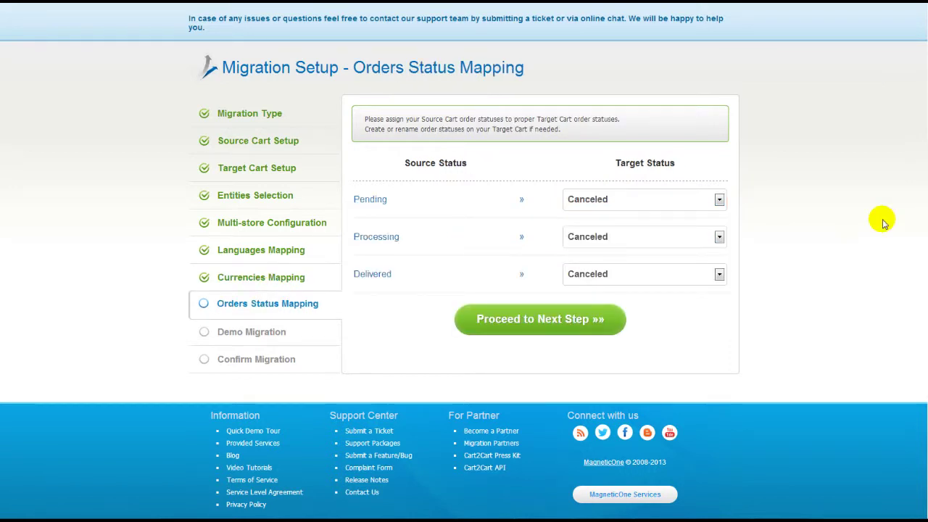
# Map order statuses Pending to Pending, Processing to Processing, and Delivered to Complete
pyautogui.click(719, 200)
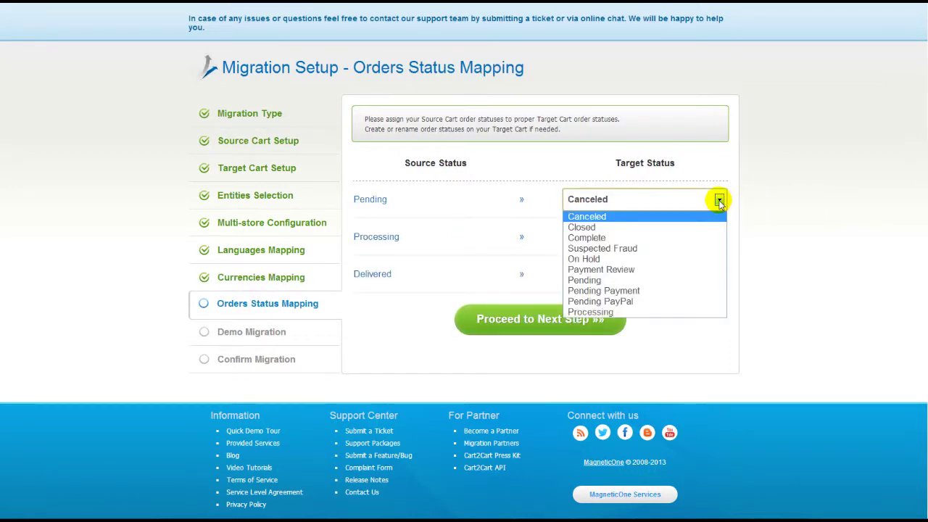
pyautogui.click(690, 280)
pyautogui.click(681, 238)
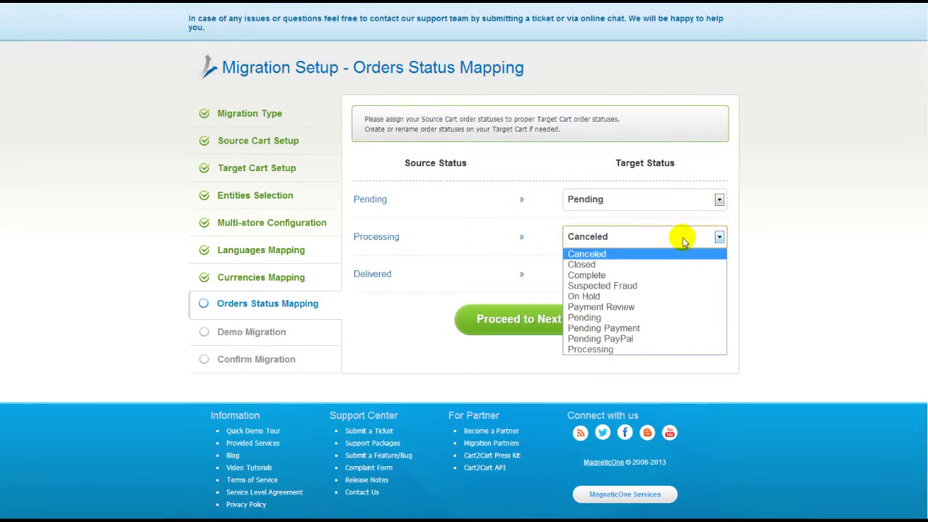
pyautogui.click(675, 349)
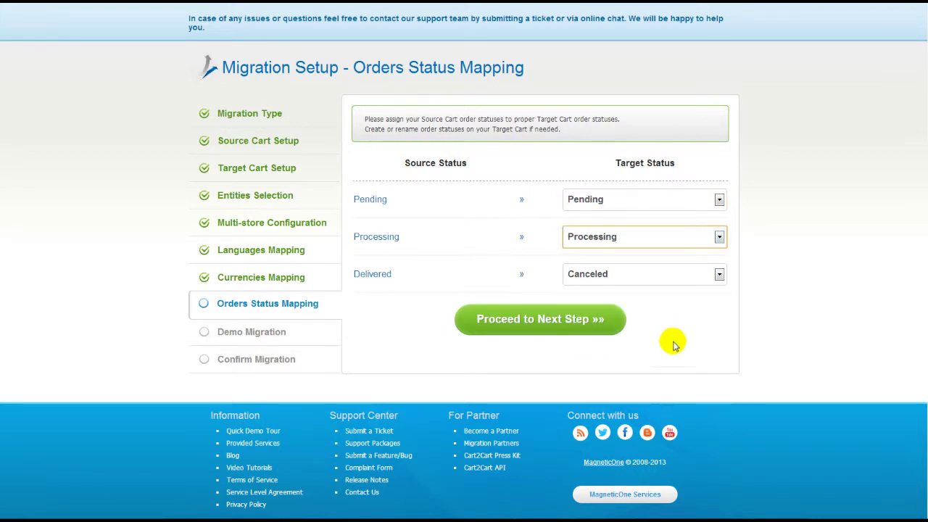
pyautogui.click(659, 274)
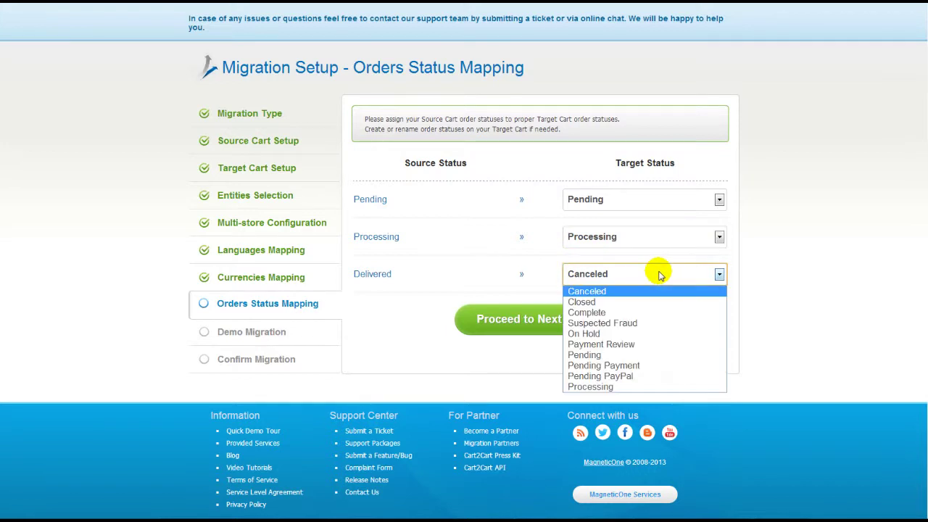
pyautogui.click(653, 313)
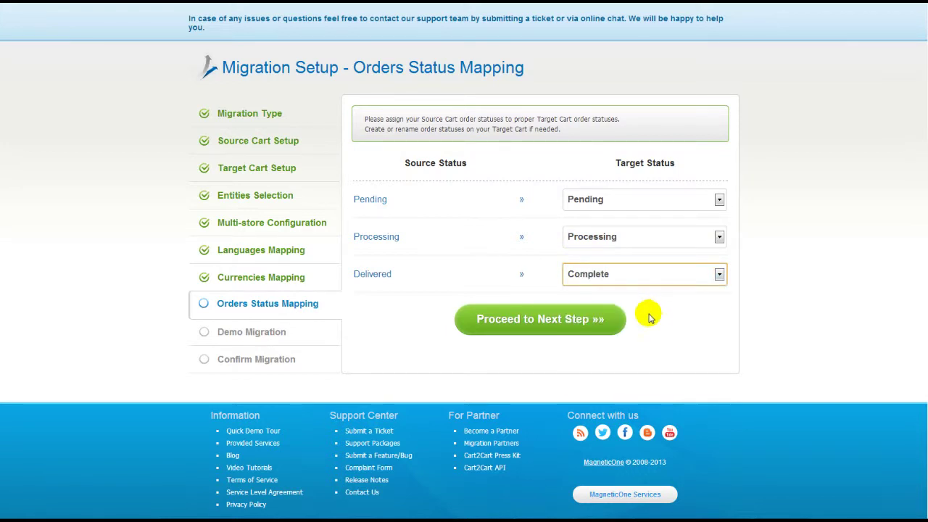
pyautogui.click(607, 324)
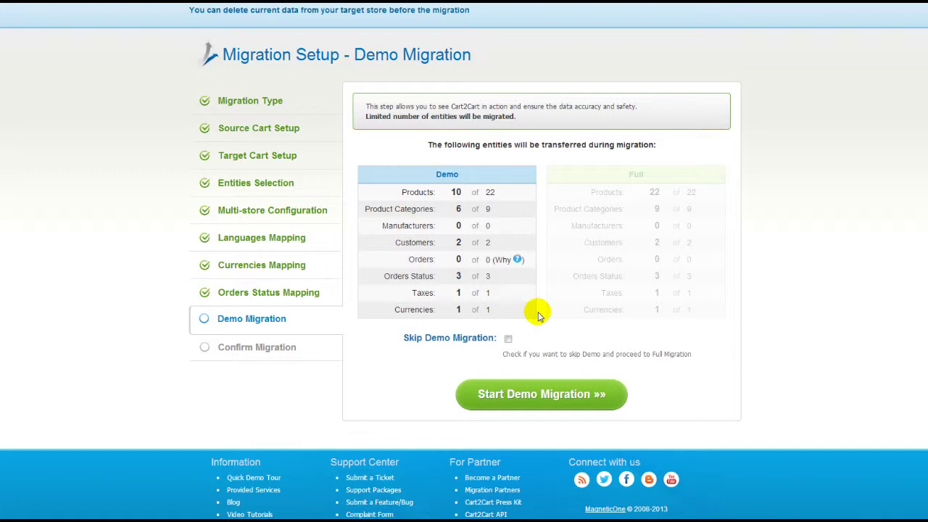
# Run the demo migration, leaving Skip Demo unchecked
pyautogui.click(509, 338)
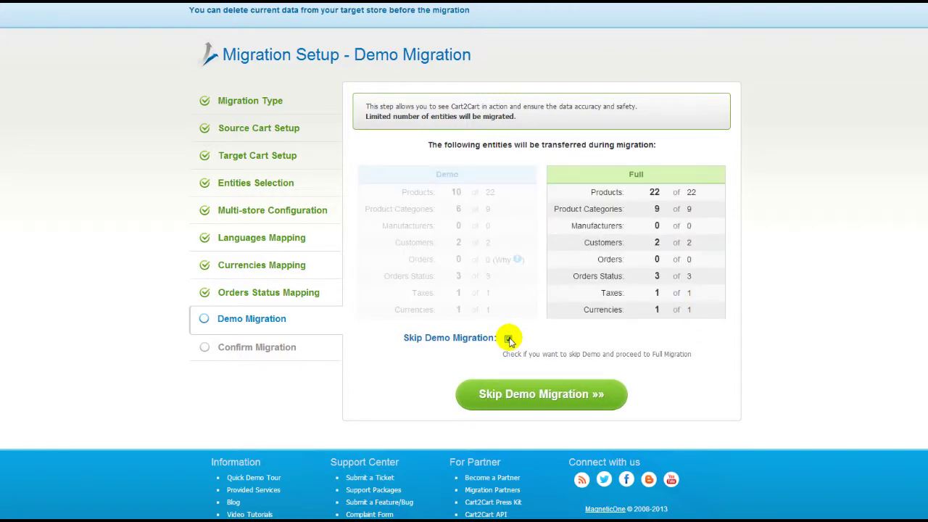
pyautogui.click(508, 339)
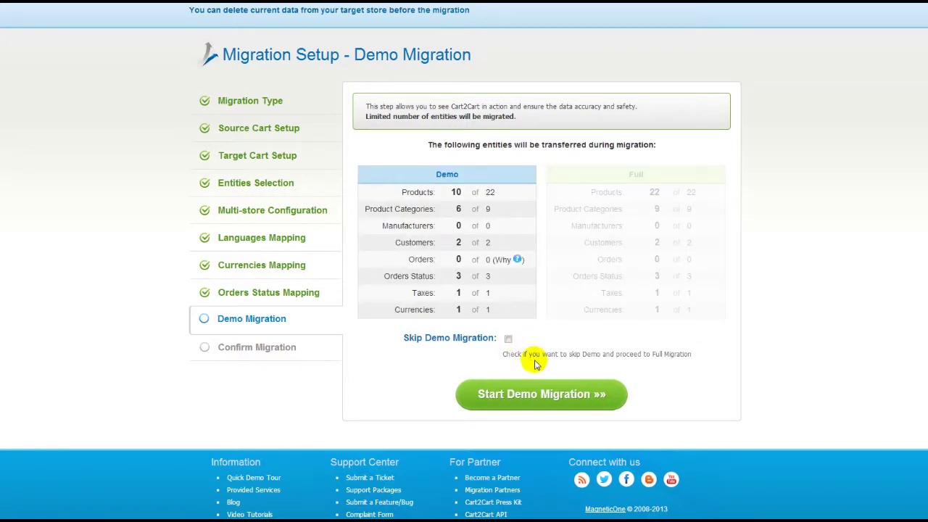
pyautogui.click(558, 396)
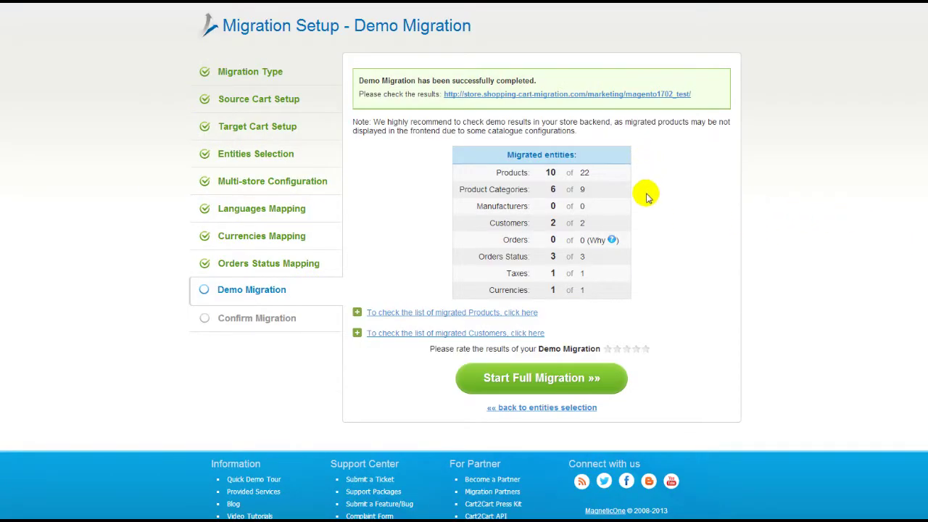
# Review the demo results in the Magento store and continue to full migration confirmation
pyautogui.click(535, 313)
pyautogui.click(534, 313)
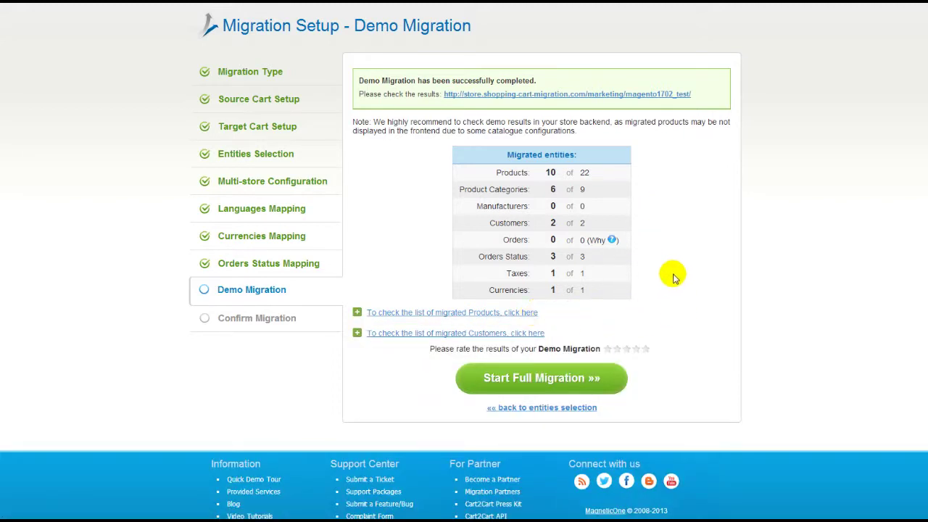
pyautogui.click(677, 95)
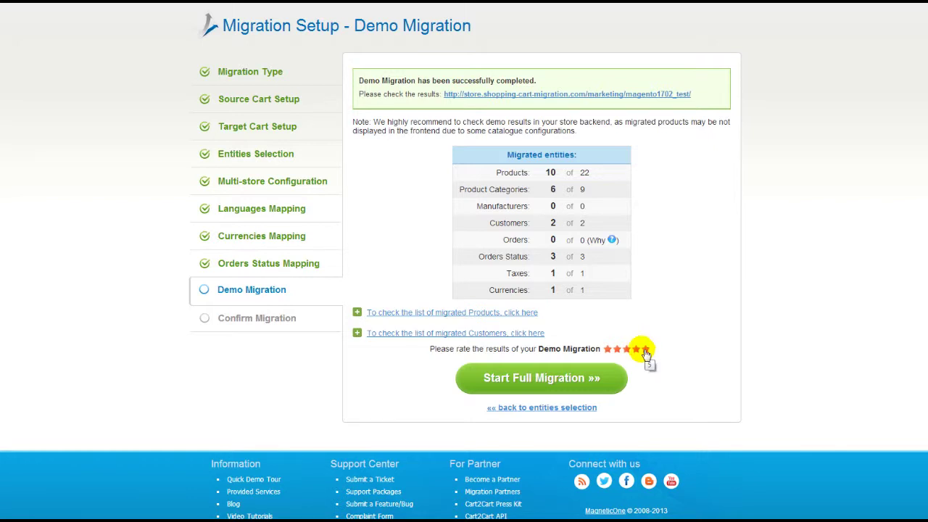
pyautogui.click(589, 381)
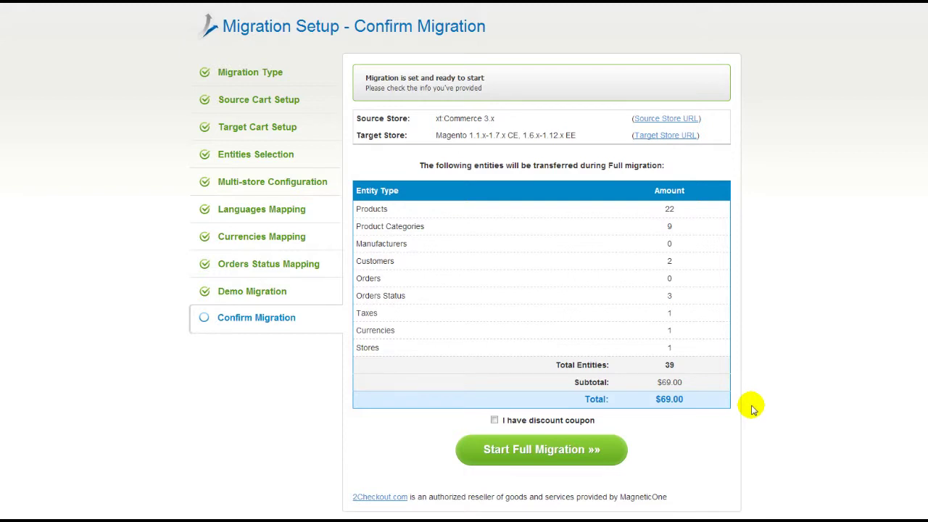
# Run the full migration without a discount coupon and open the migrated Magento storefront
pyautogui.click(494, 420)
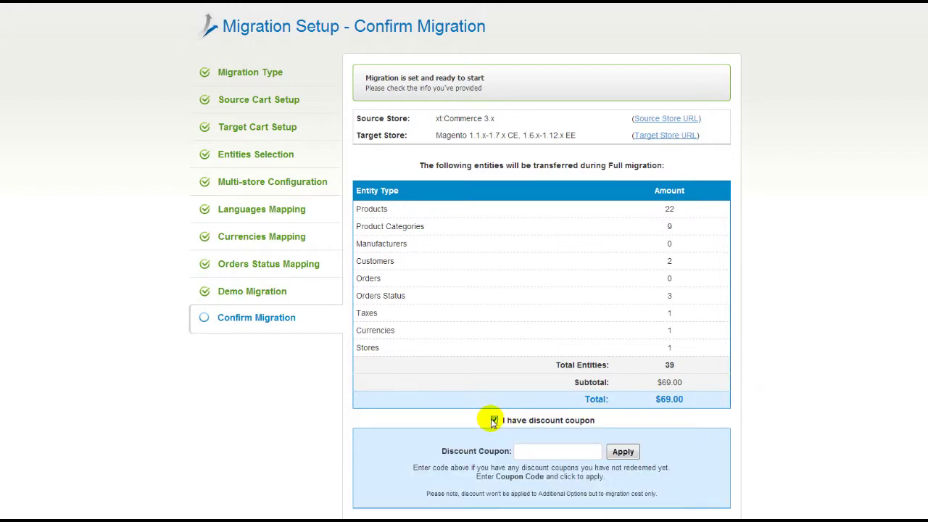
pyautogui.click(494, 421)
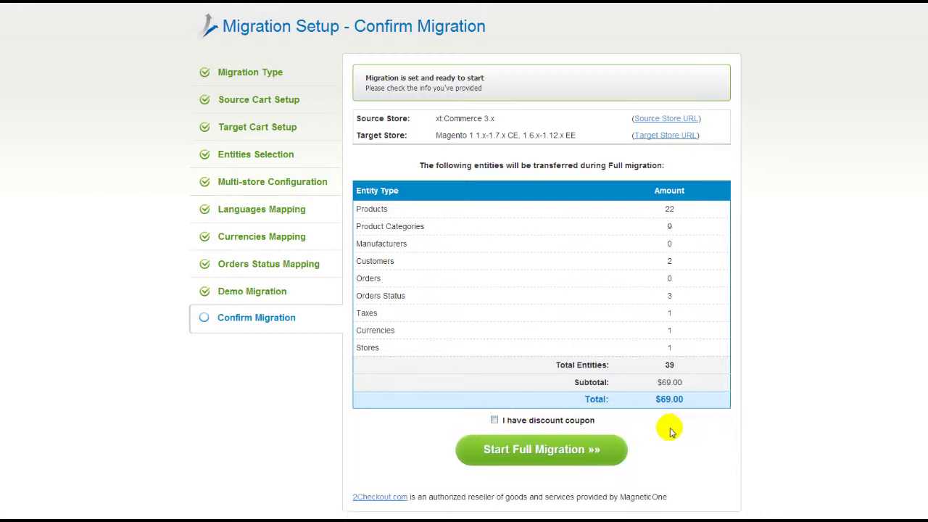
pyautogui.click(578, 445)
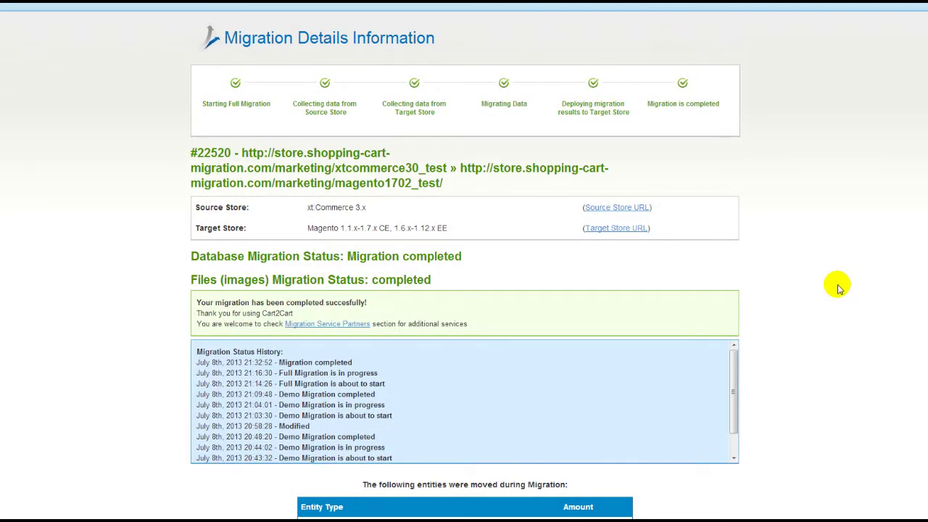
pyautogui.click(641, 231)
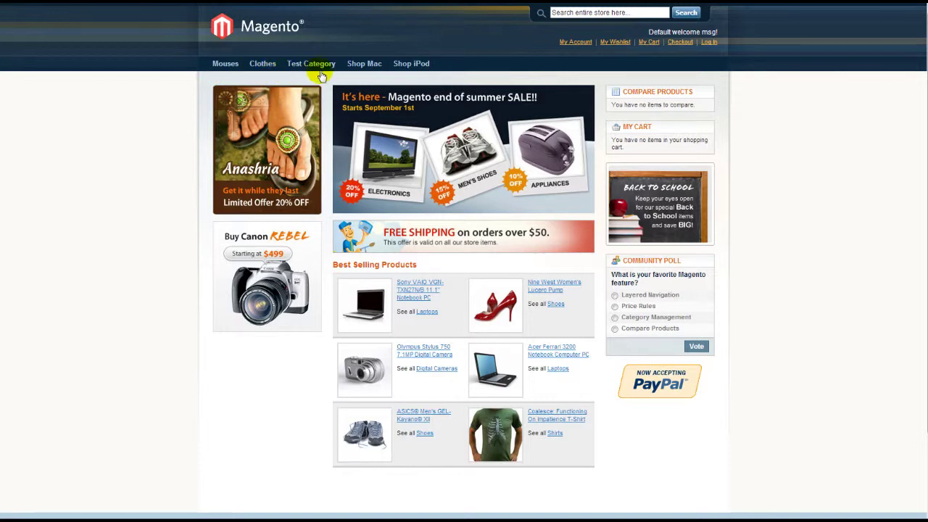
pyautogui.moveTo(427, 73)
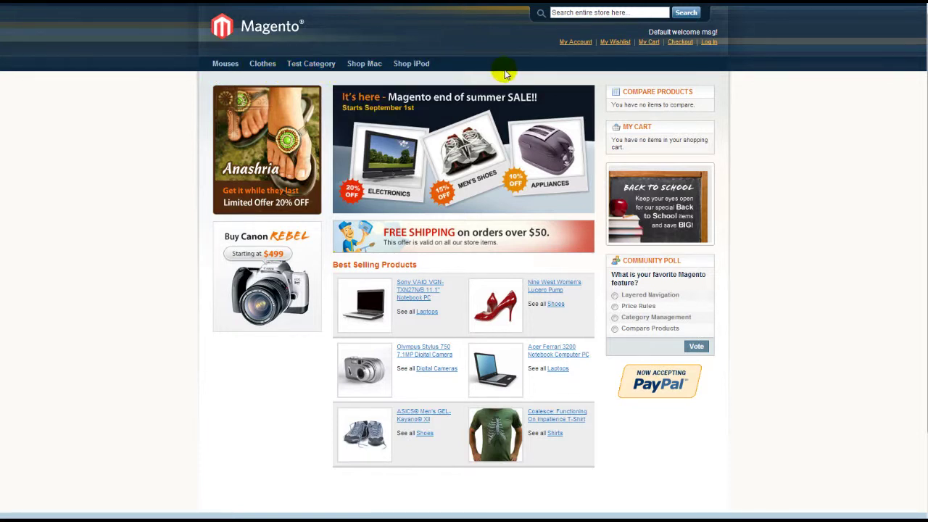